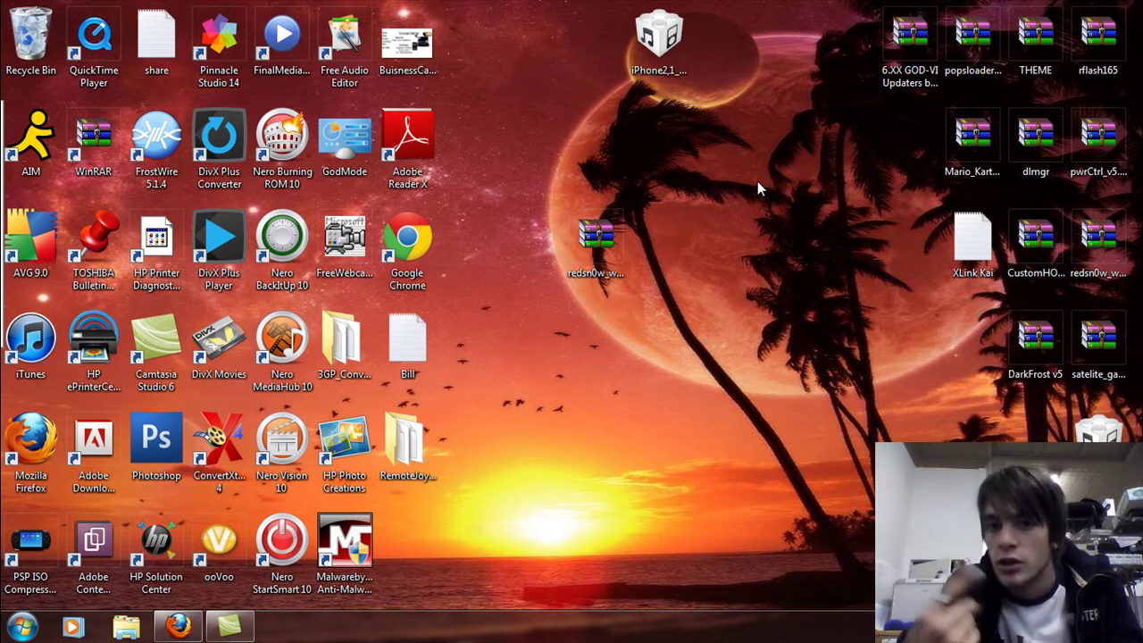
Open the redsn0w_win_0.9.9b8 archive from the desktop, dismiss the licence reminder, and run redsn0w.exe from its folder
{"action": "left_click", "coordinate": [589, 246]}
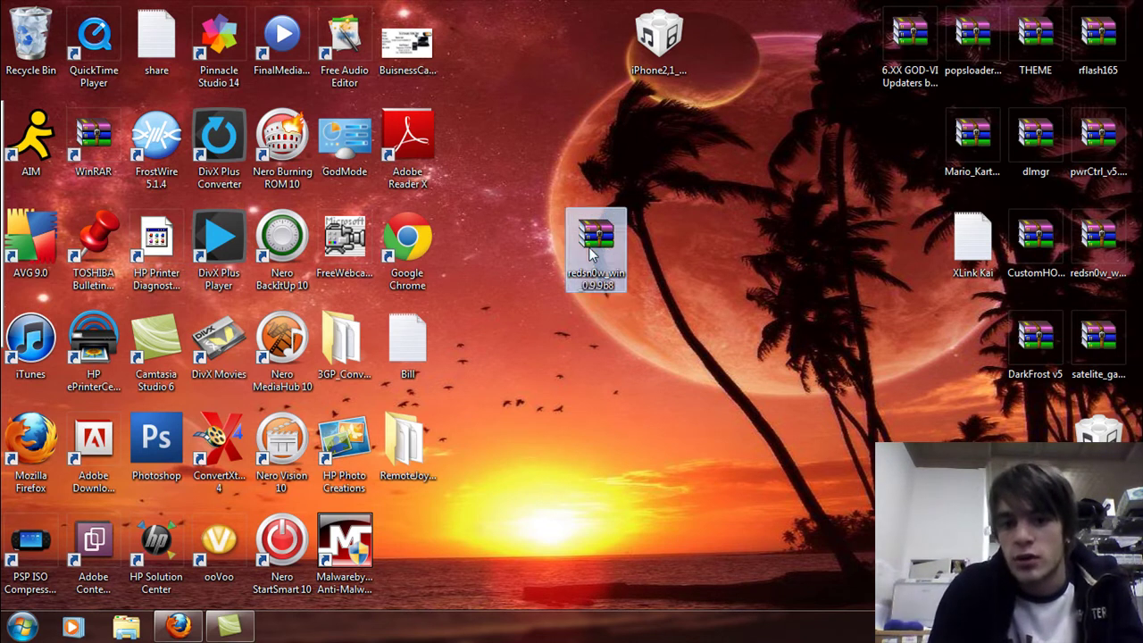
{"action": "left_click", "coordinate": [670, 33]}
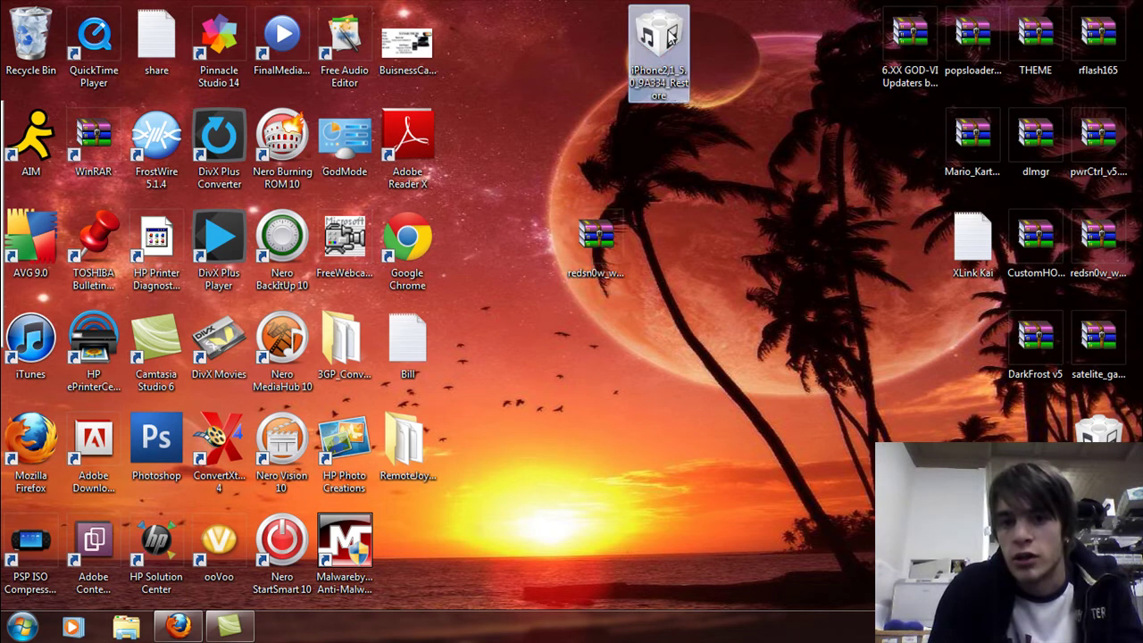
{"action": "double_click", "coordinate": [597, 235]}
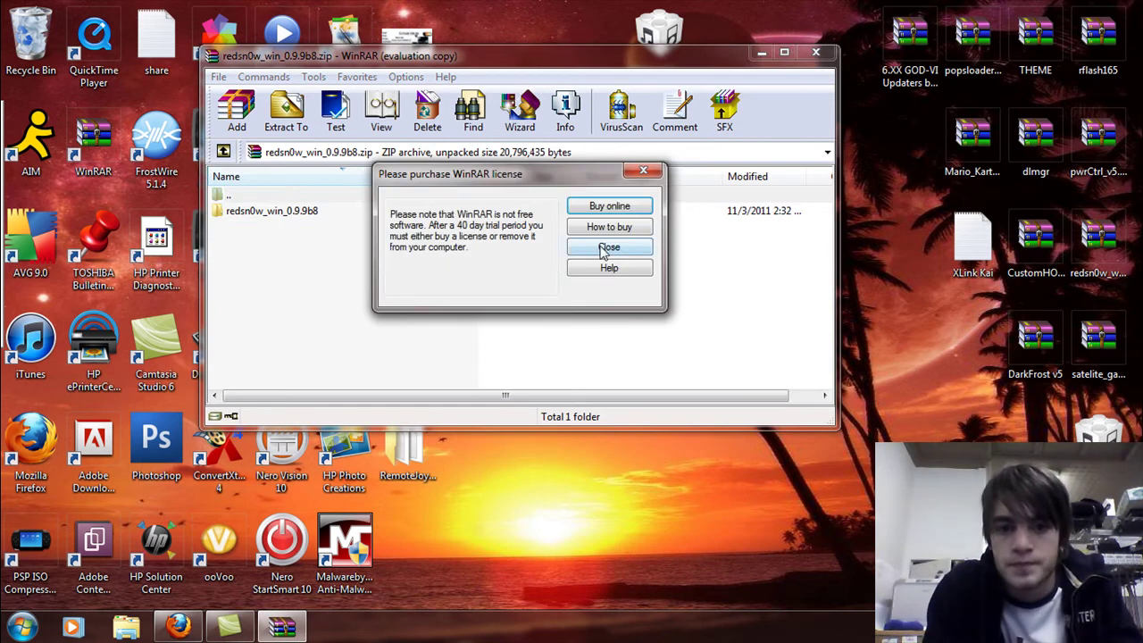
{"action": "left_click", "coordinate": [596, 246]}
{"action": "double_click", "coordinate": [284, 213]}
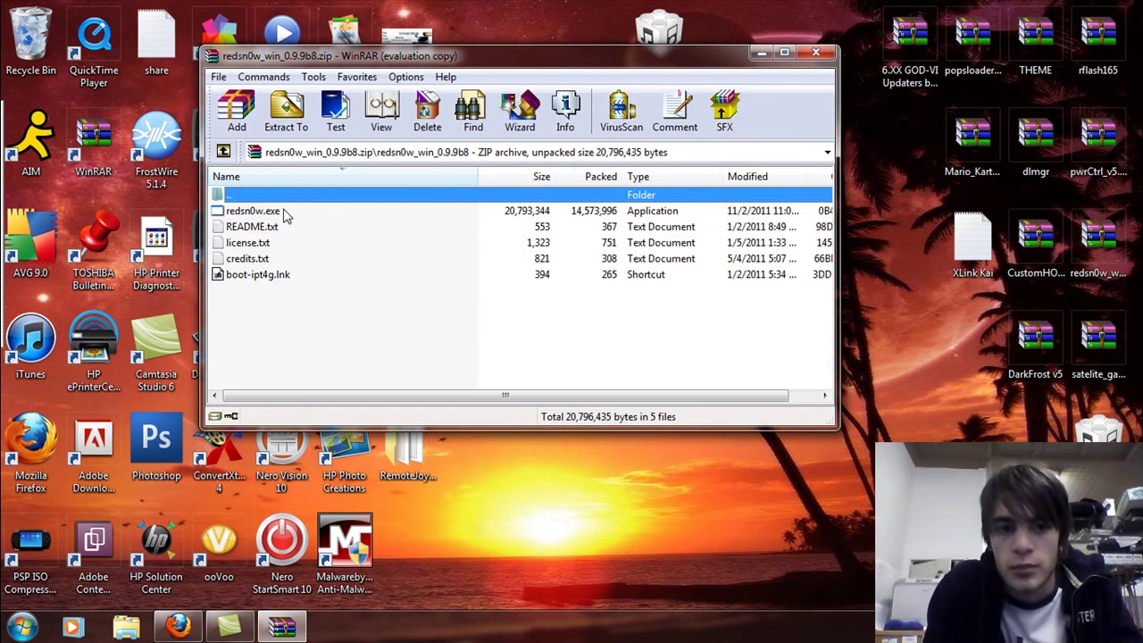
{"action": "double_click", "coordinate": [264, 215]}
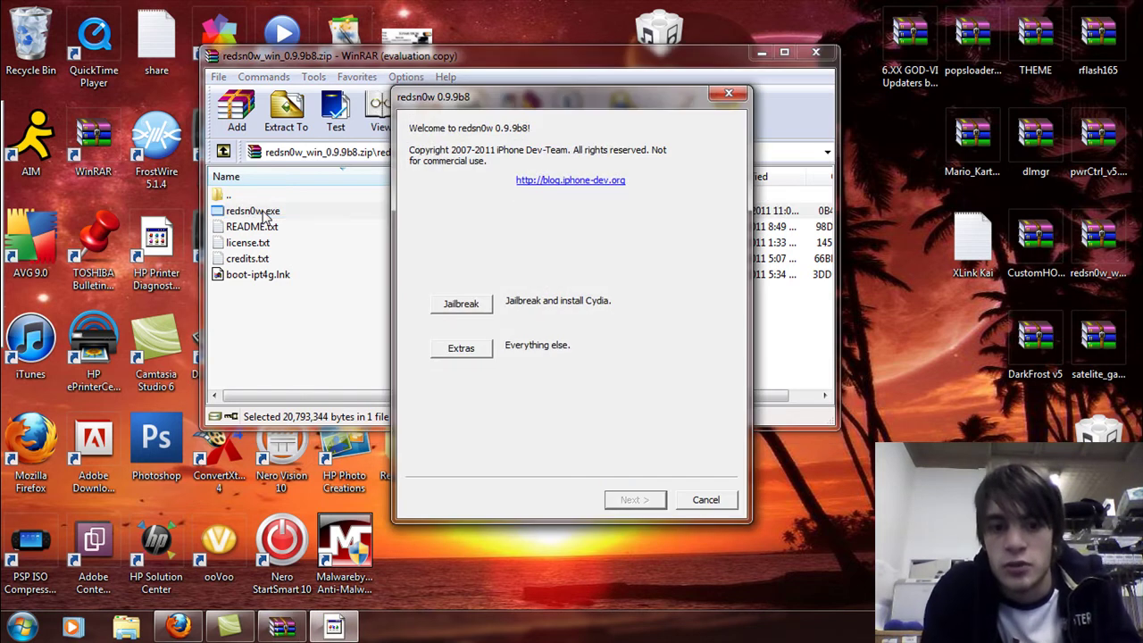
Manually specify iPhone2,1_5.0_9A334_Restore as the IPSW and identify the device as the newer iPhone 3GS model
{"action": "left_click", "coordinate": [463, 348]}
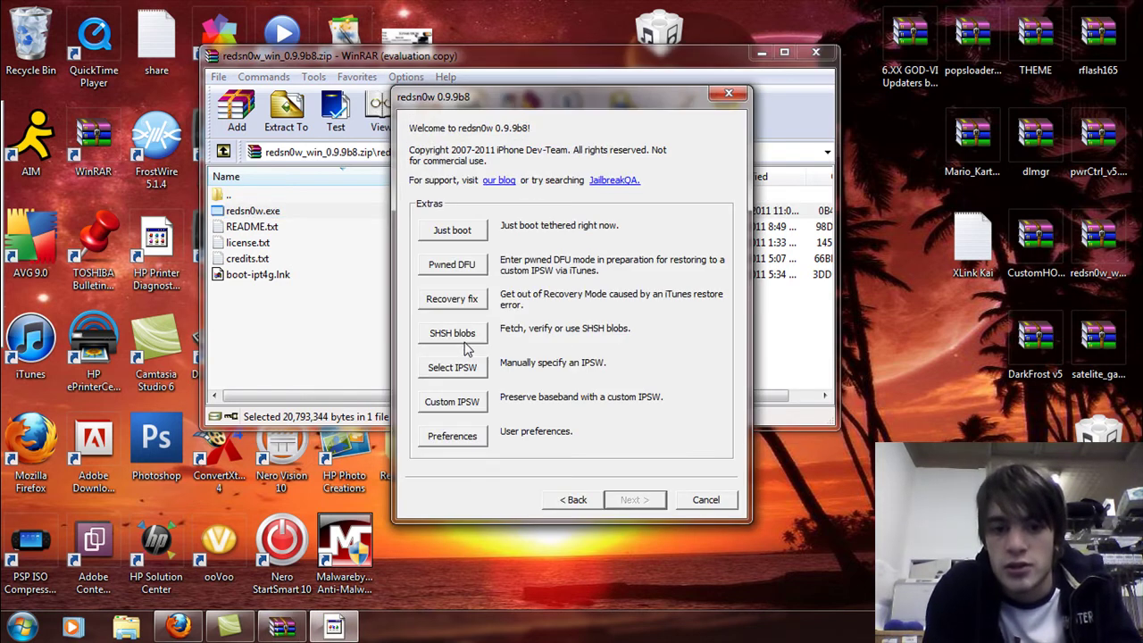
{"action": "left_click", "coordinate": [473, 369]}
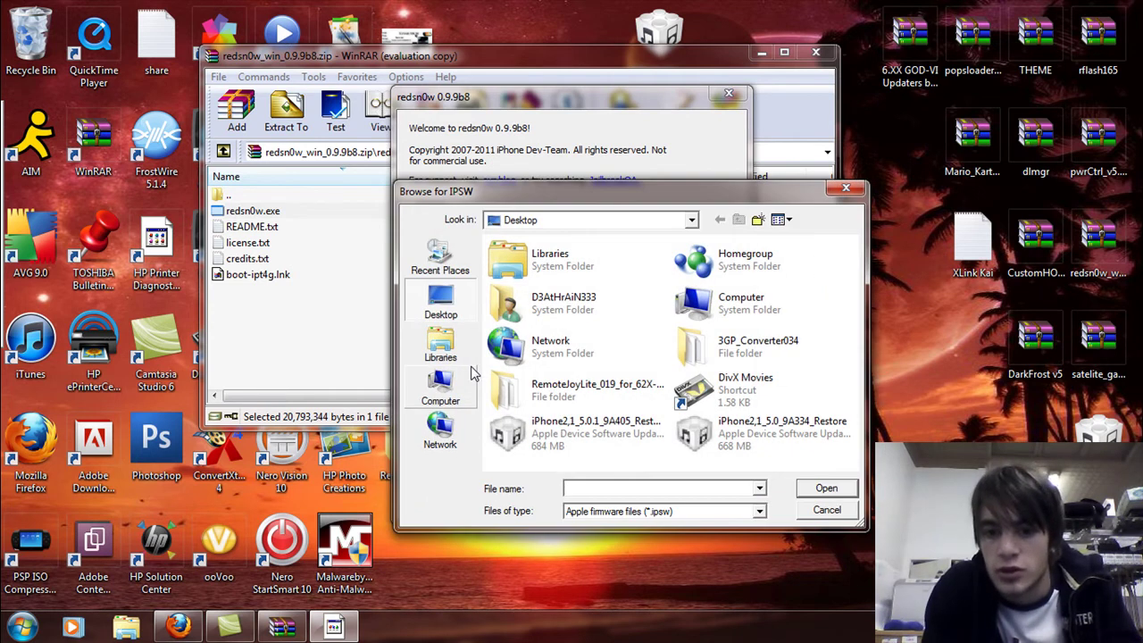
{"action": "left_click", "coordinate": [762, 435]}
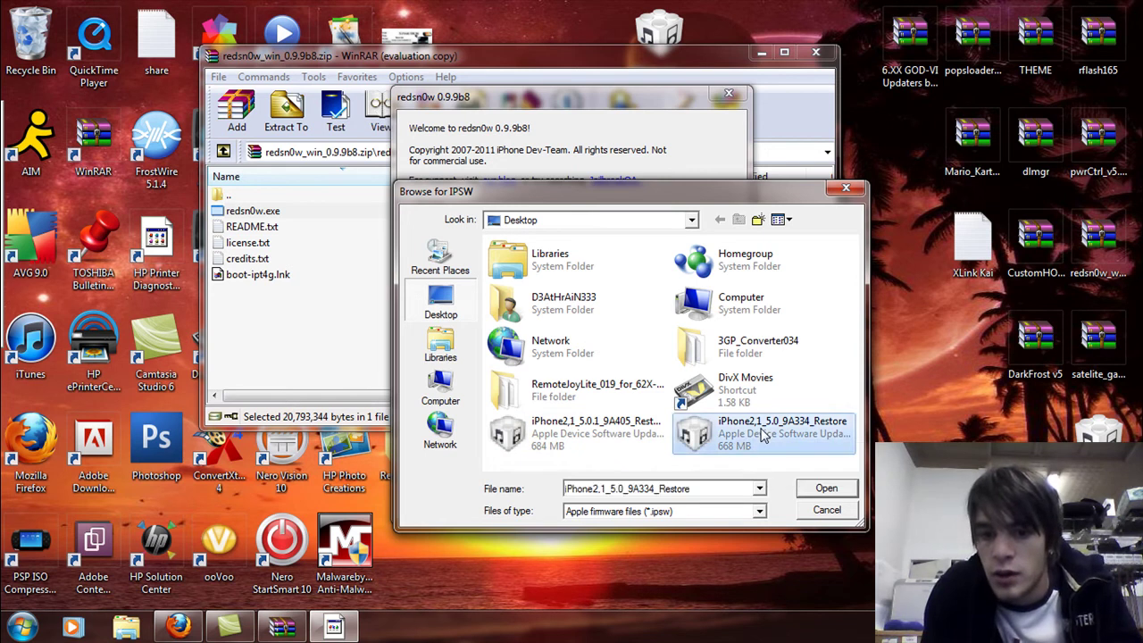
{"action": "left_click", "coordinate": [813, 489]}
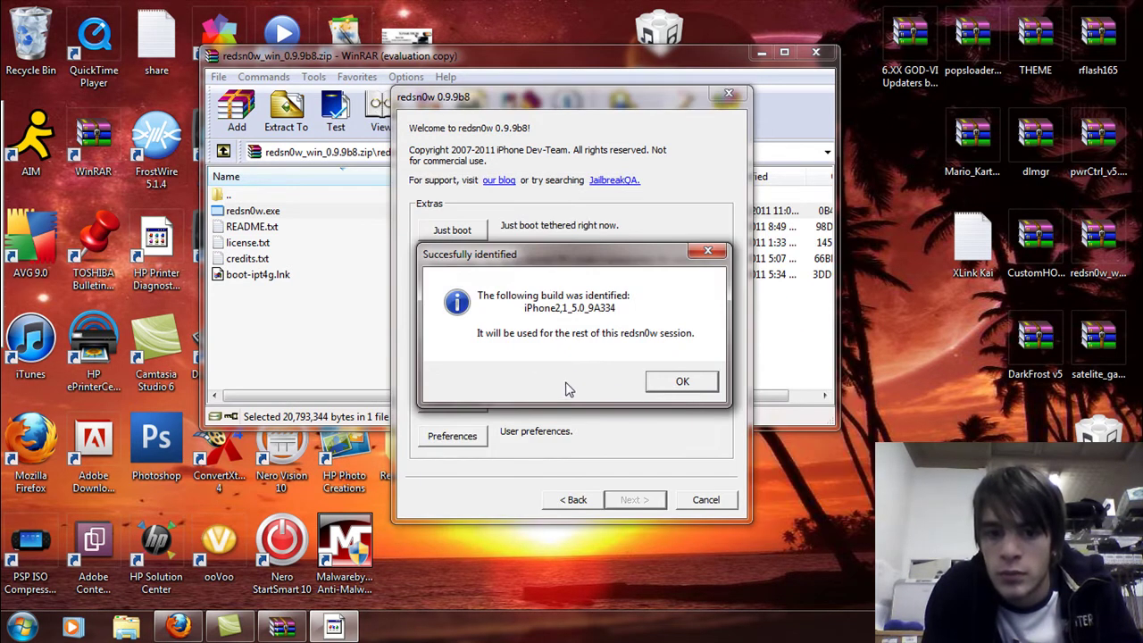
{"action": "left_click", "coordinate": [676, 384]}
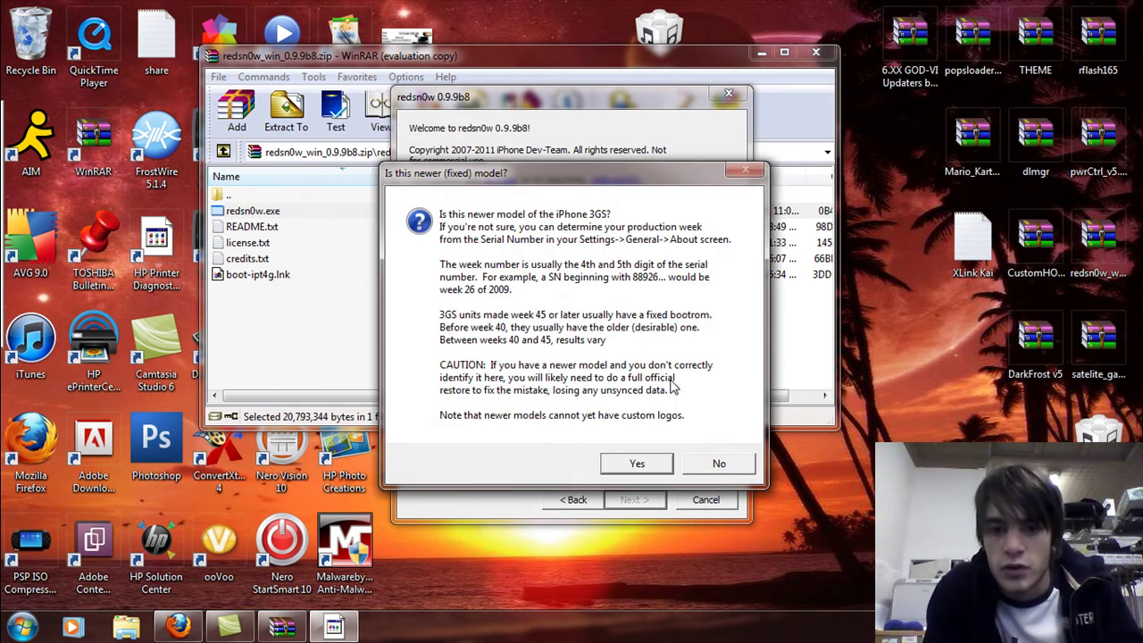
{"action": "left_click", "coordinate": [637, 465]}
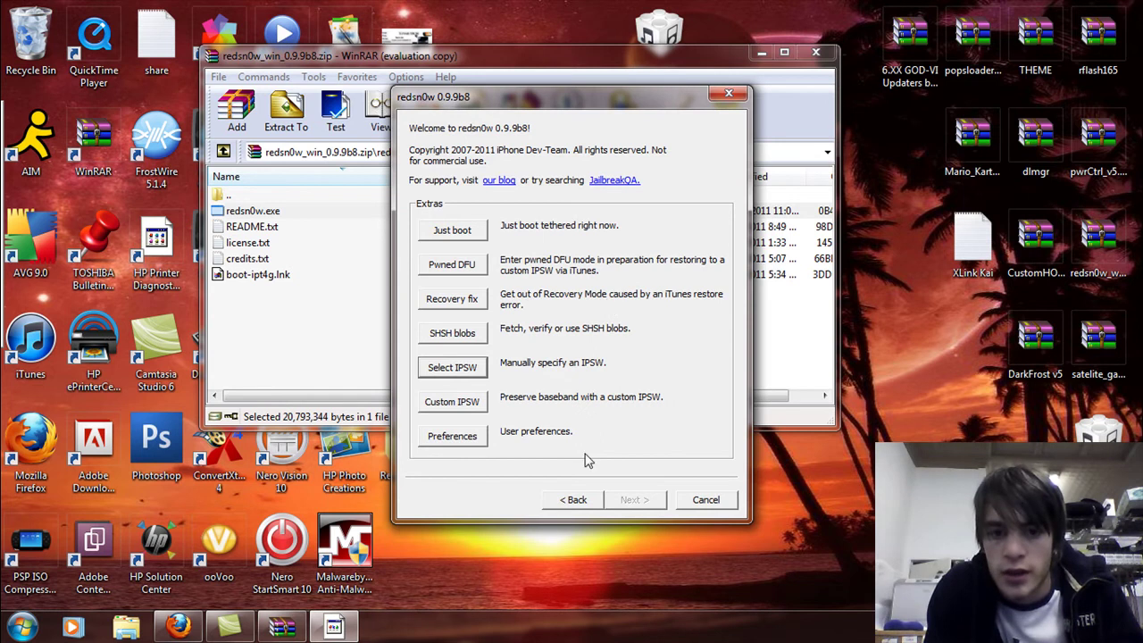
Jailbreak the device with only Install Cydia enabled, acknowledge the tethered jailbreak notice, and close redsn0w
{"action": "left_click", "coordinate": [572, 501]}
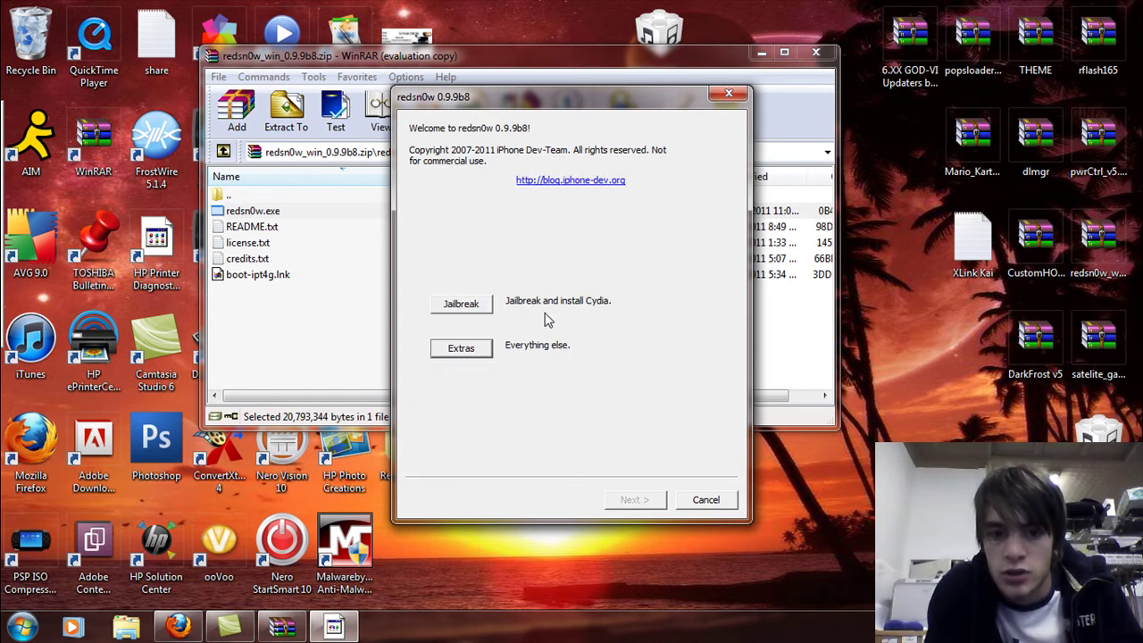
{"action": "left_click", "coordinate": [476, 306]}
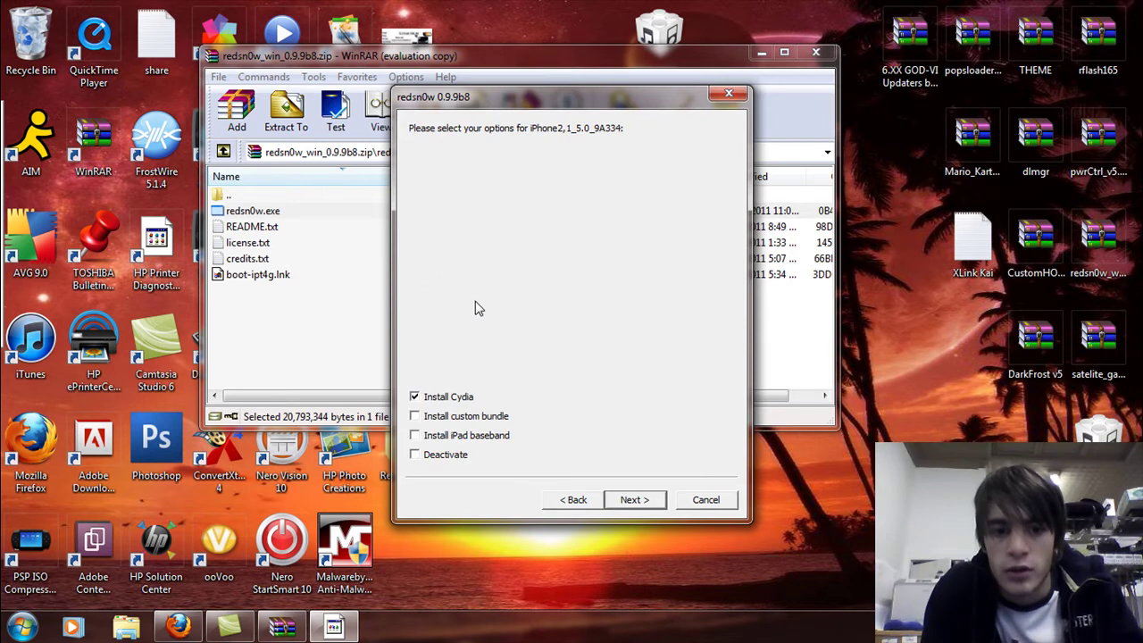
{"action": "left_click", "coordinate": [629, 500]}
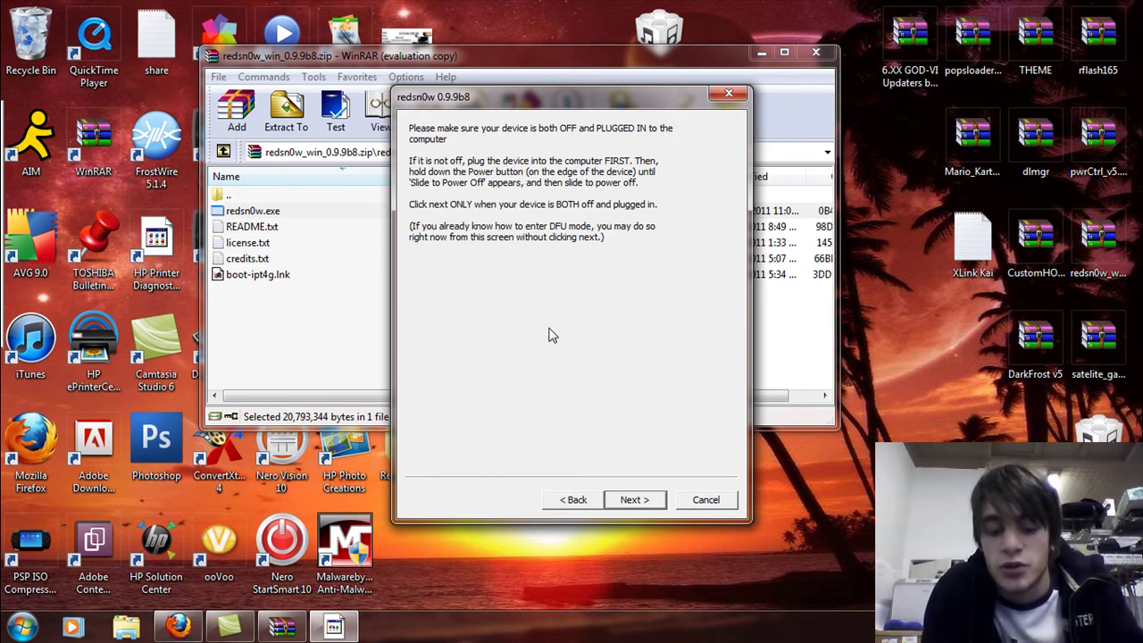
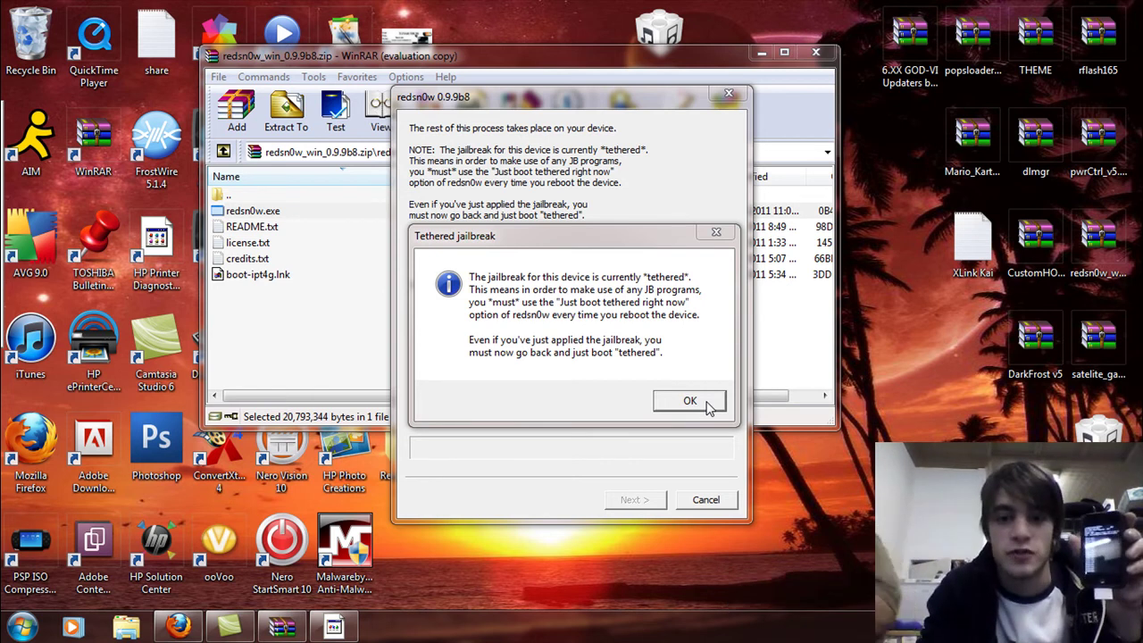
{"action": "left_click", "coordinate": [689, 401]}
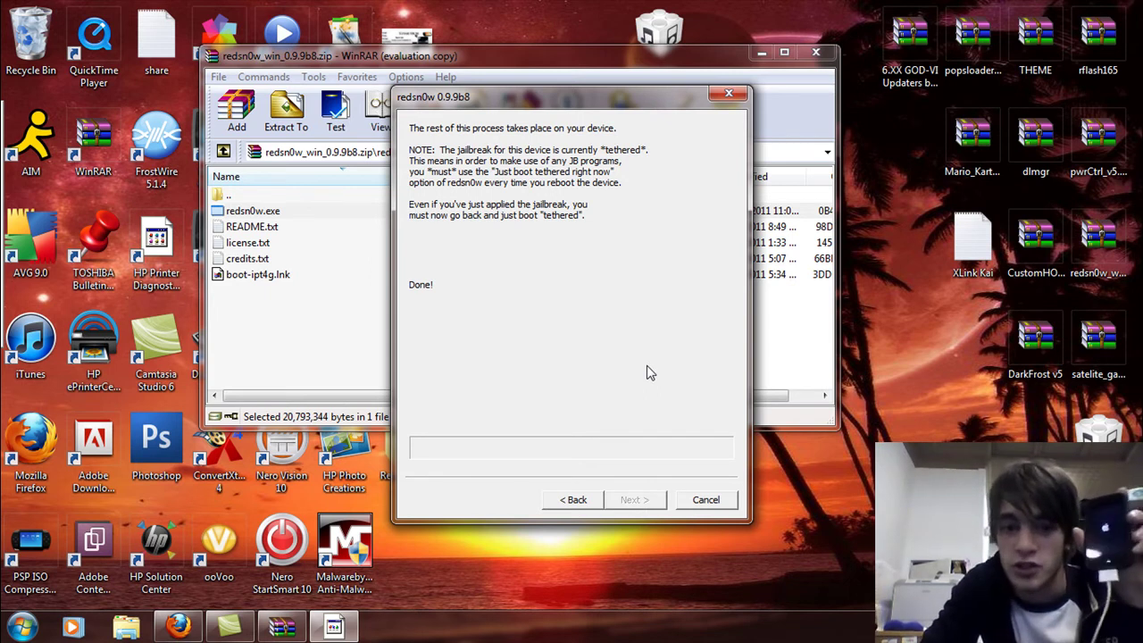
{"action": "left_click", "coordinate": [707, 500]}
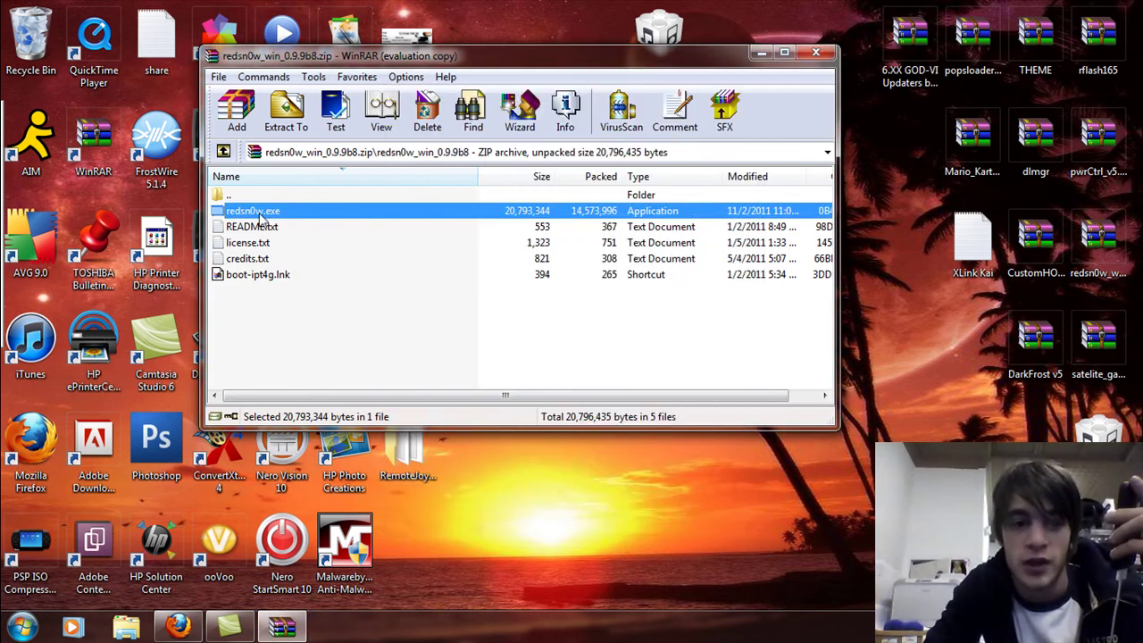
Try to boot the device tethered from a fresh redsn0w session without specifying an IPSW
{"action": "double_click", "coordinate": [258, 217]}
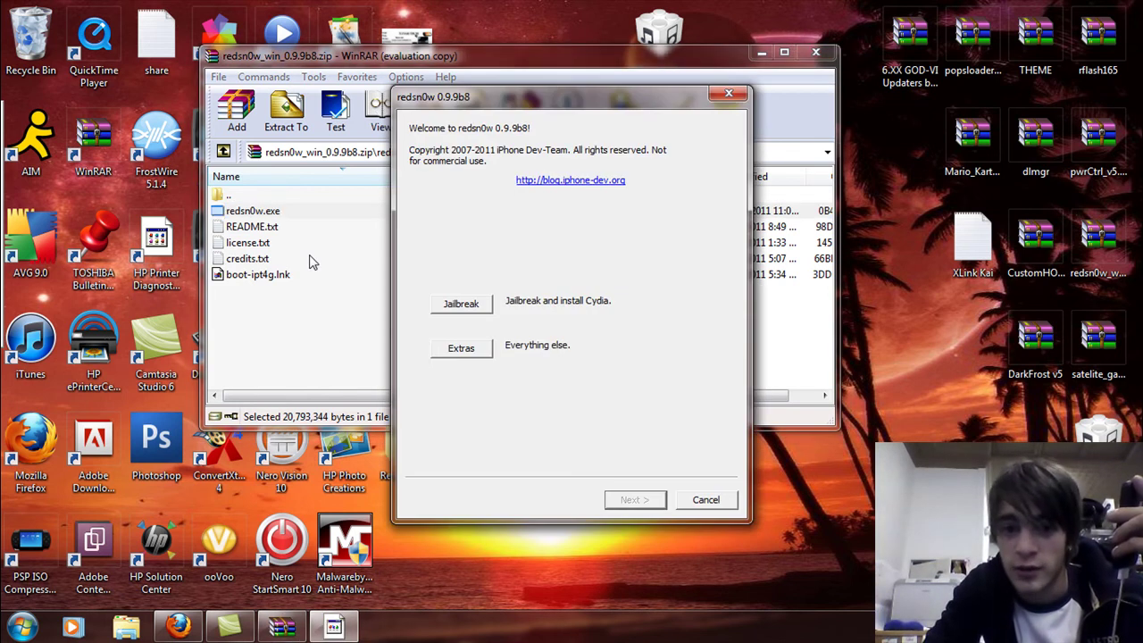
{"action": "left_click", "coordinate": [455, 349]}
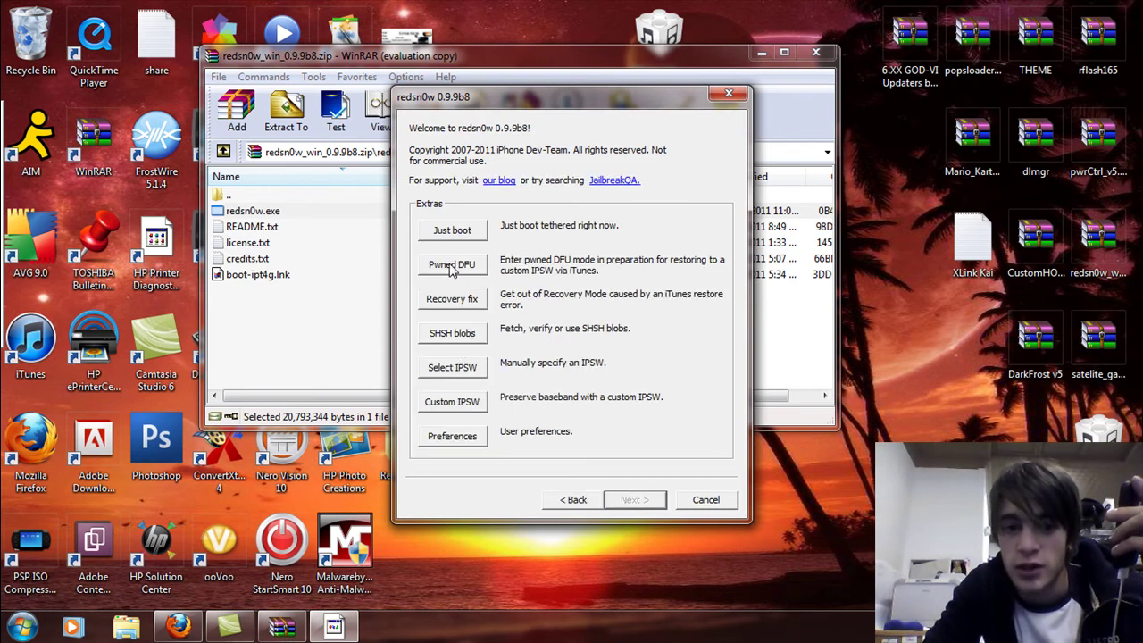
{"action": "left_click", "coordinate": [451, 230]}
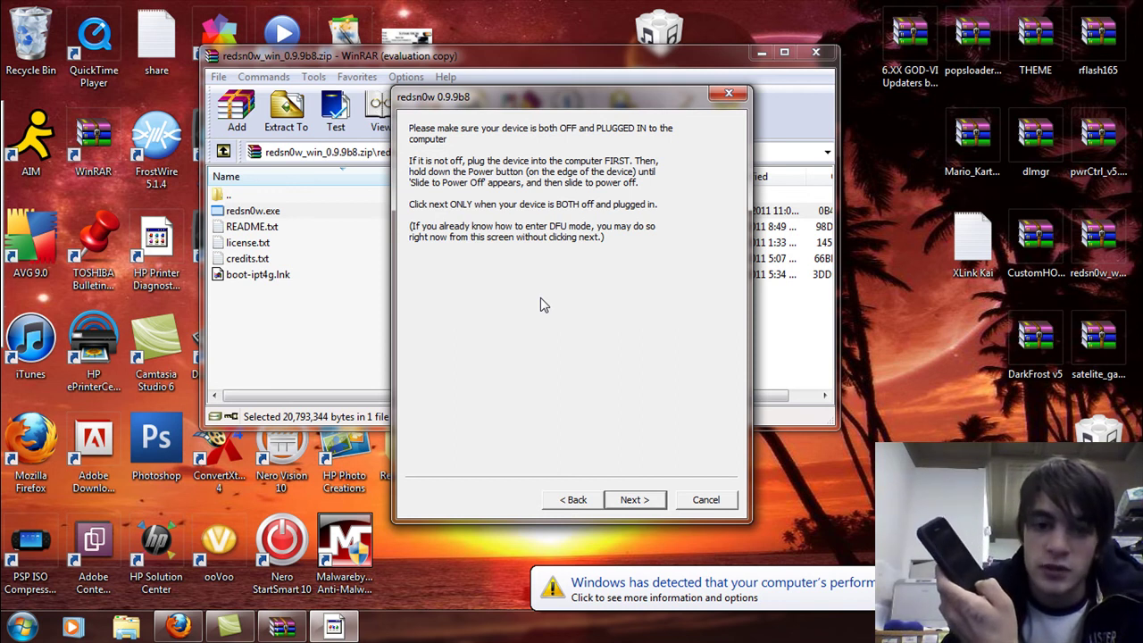
{"action": "key", "text": "Return"}
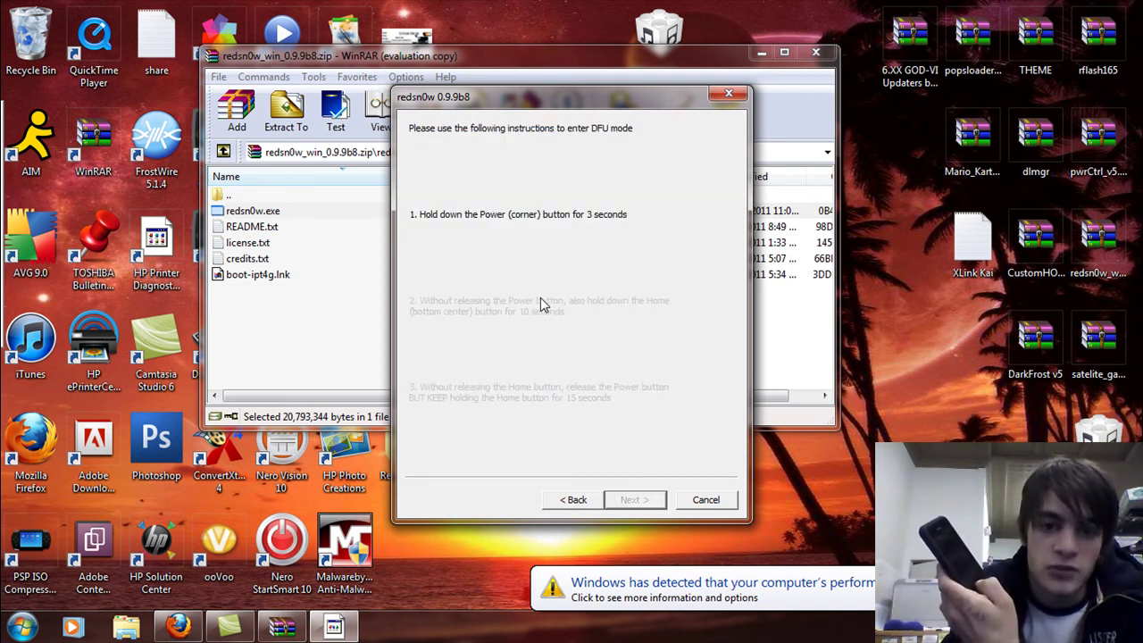
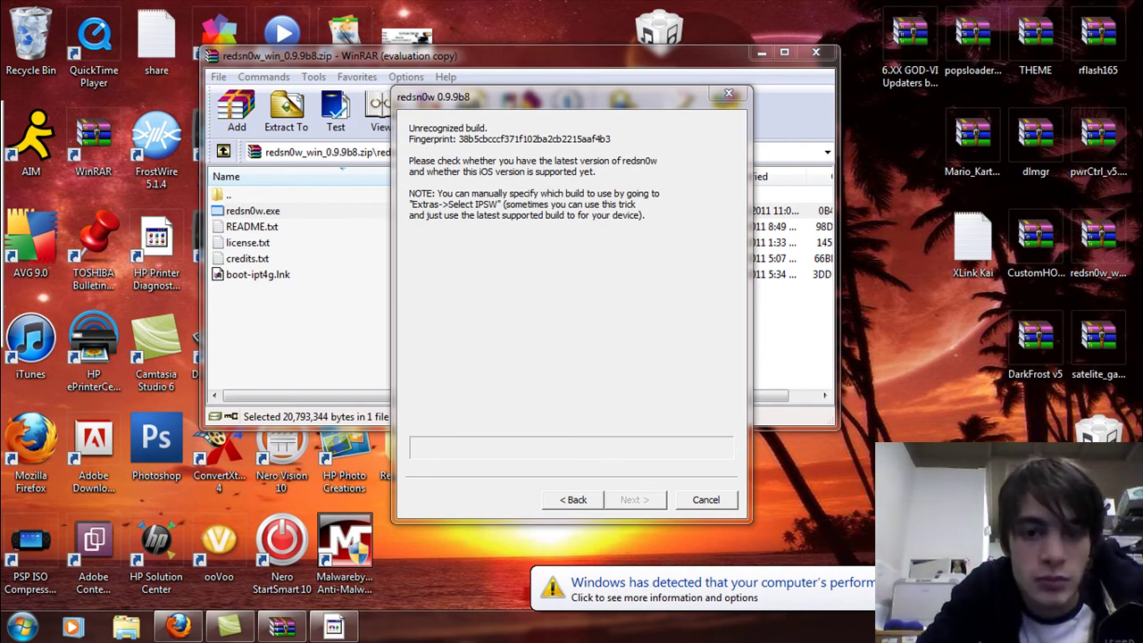
{"action": "left_click", "coordinate": [721, 504]}
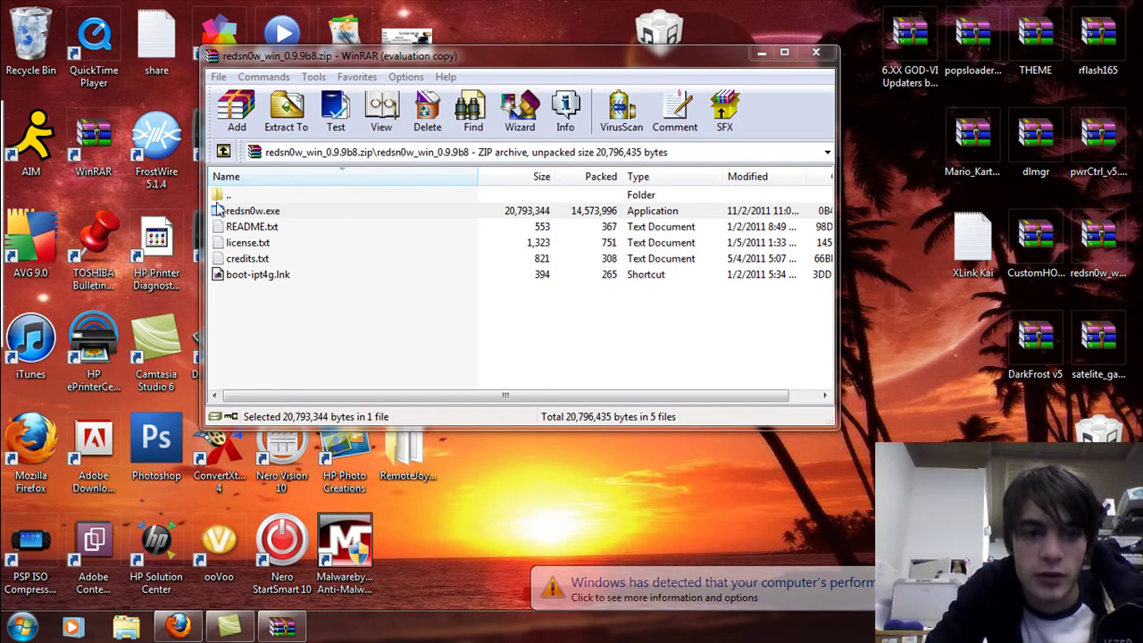
Run redsn0w.exe again, specify iPhone2,1_5.0_9A334_Restore as the IPSW, and answer that the iPhone 3GS is the newer model
{"action": "double_click", "coordinate": [223, 211]}
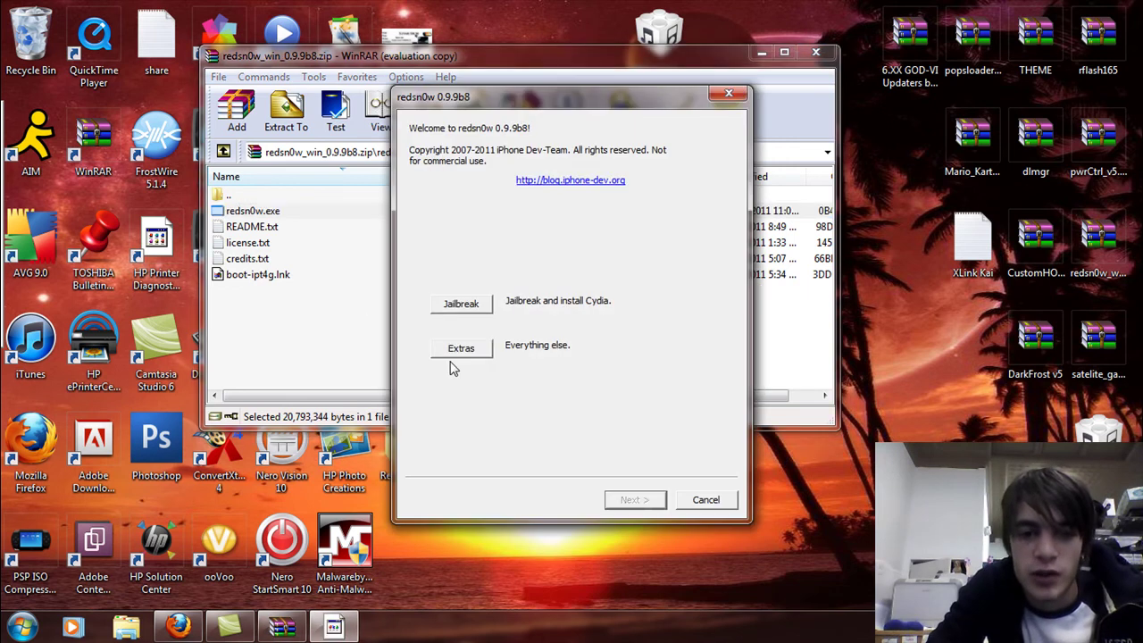
{"action": "left_click", "coordinate": [452, 354]}
{"action": "left_click", "coordinate": [439, 369]}
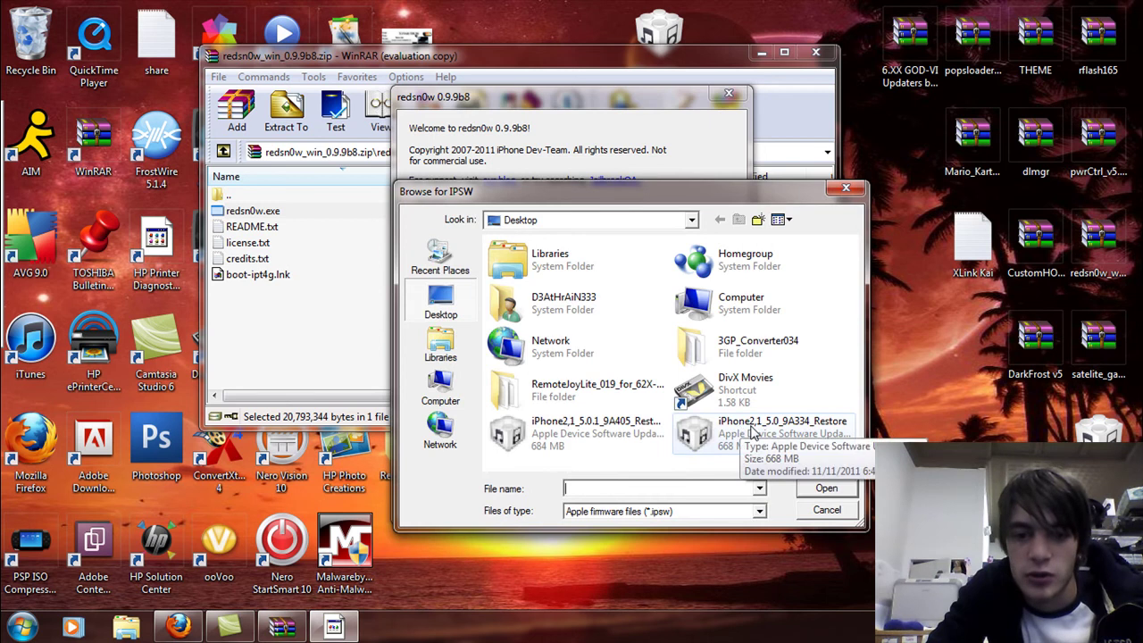
{"action": "left_click", "coordinate": [719, 428]}
{"action": "left_click", "coordinate": [823, 490]}
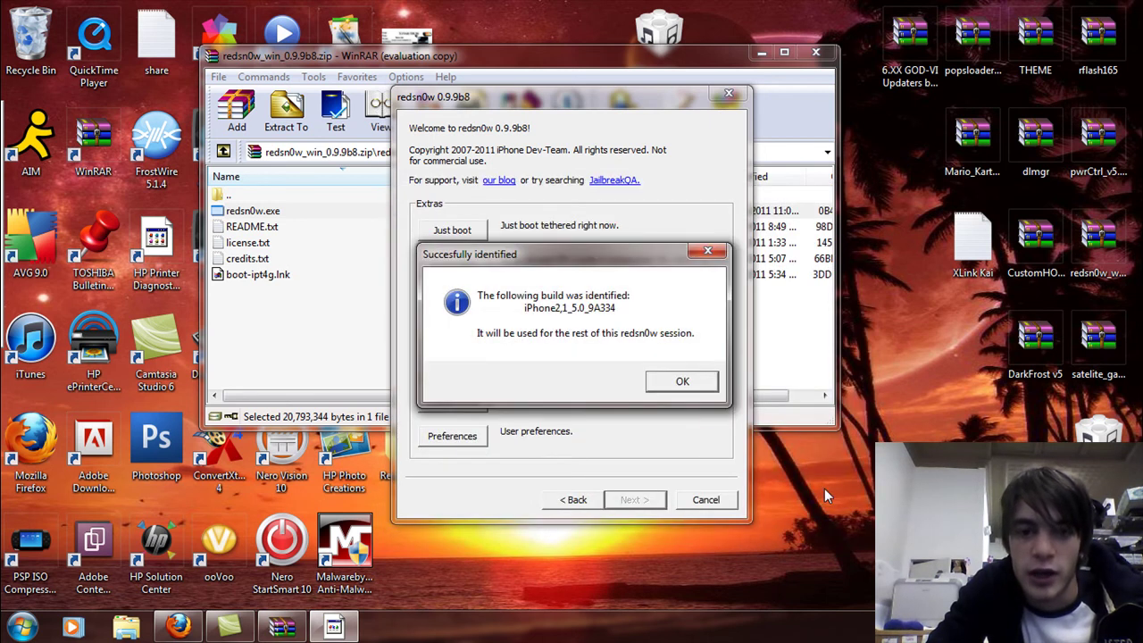
{"action": "left_click", "coordinate": [692, 386]}
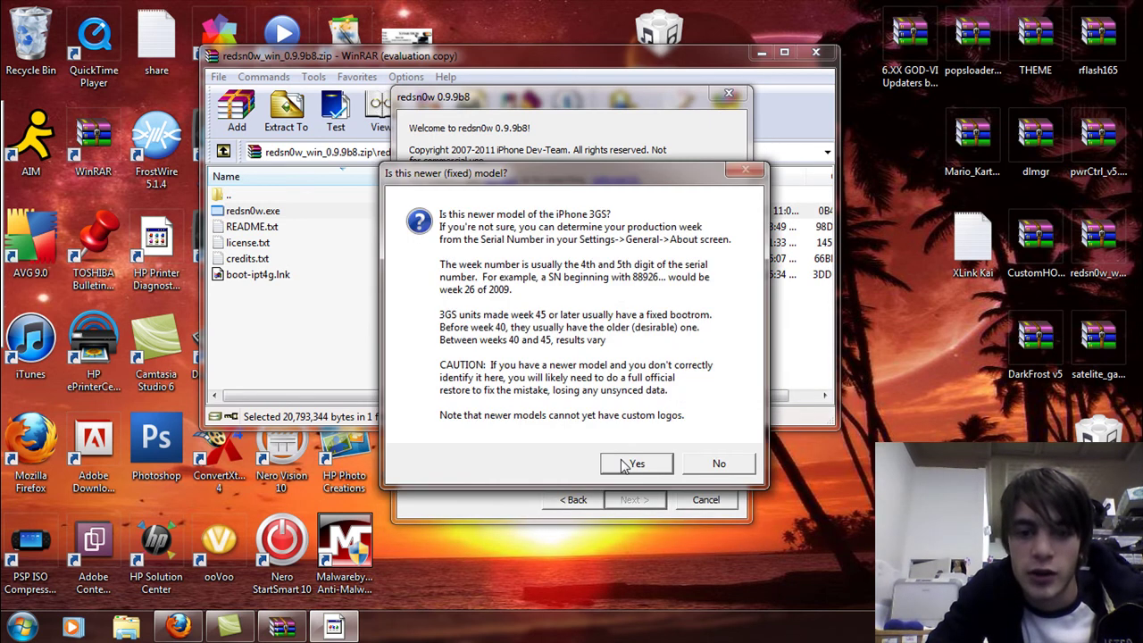
{"action": "left_click", "coordinate": [632, 464]}
Start a tethered boot of the jailbroken device using the specified IPSW
{"action": "left_click", "coordinate": [452, 231]}
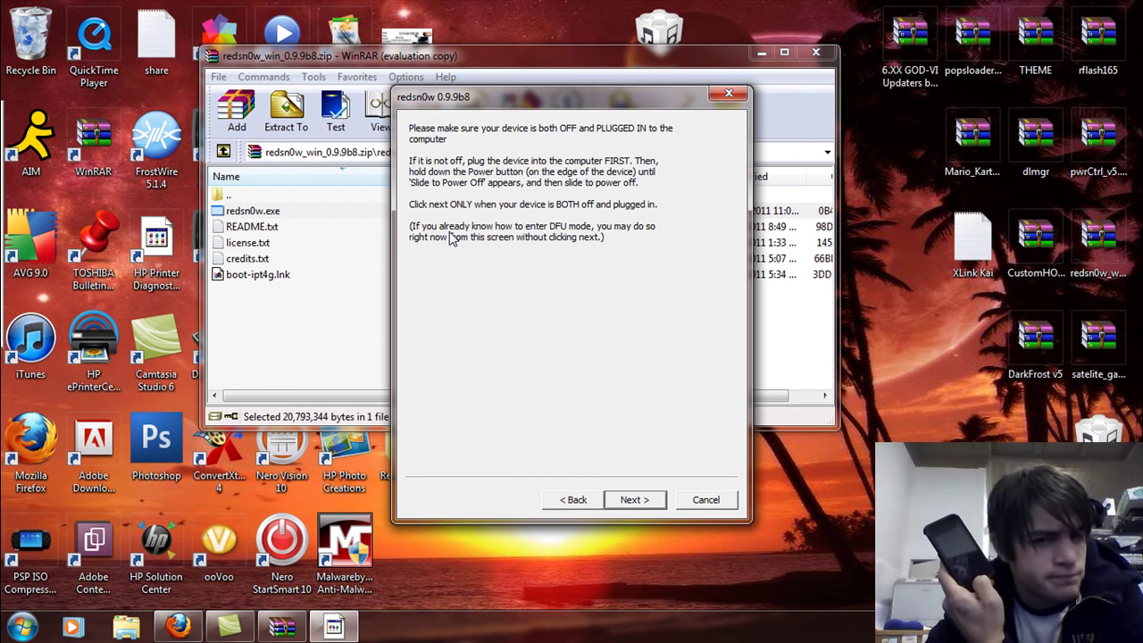
{"action": "key", "text": "Return"}
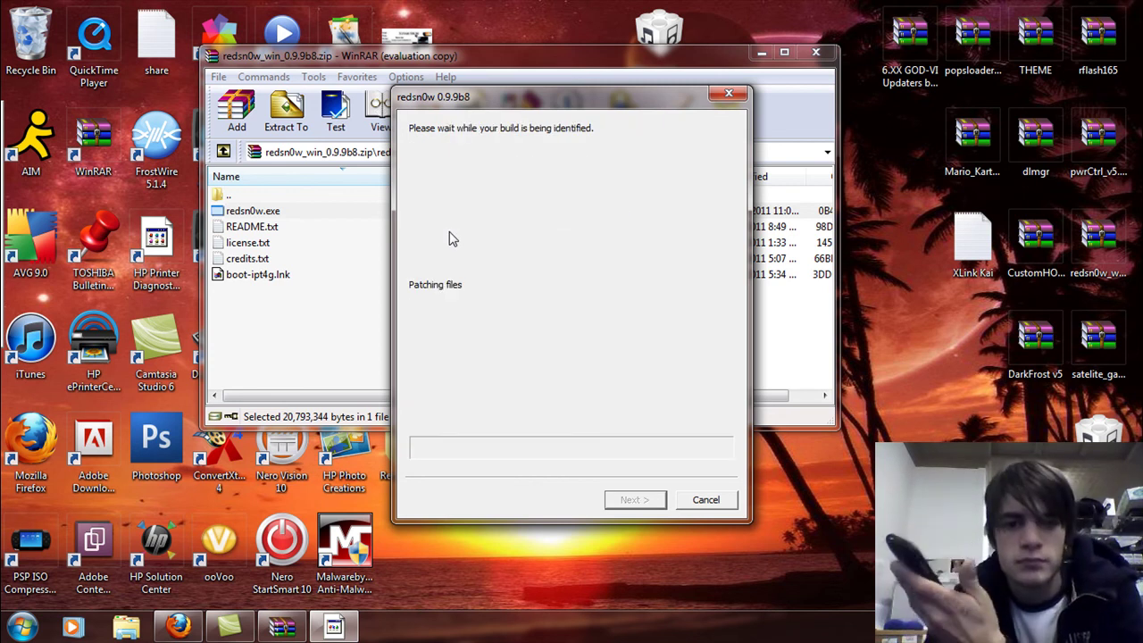